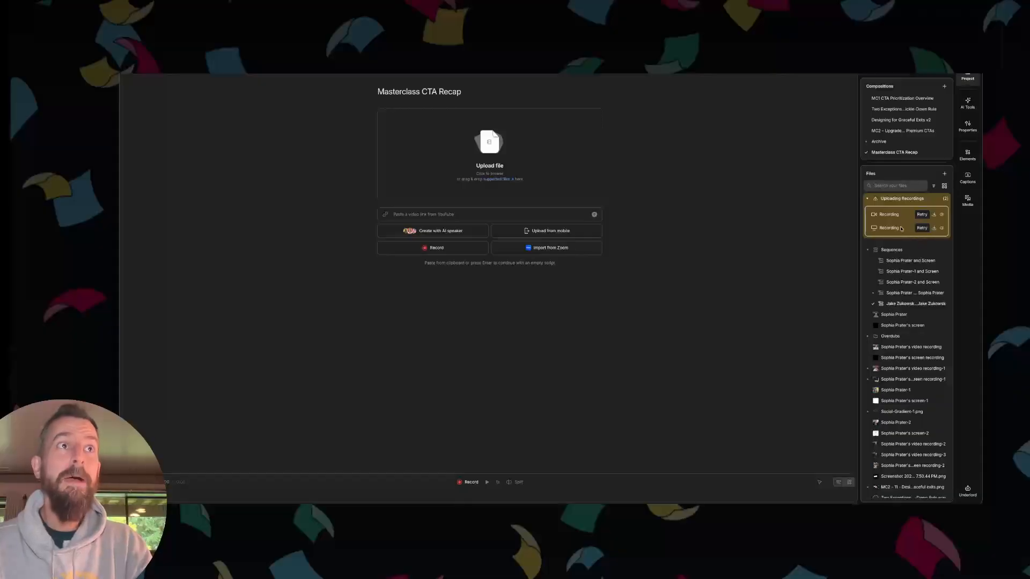
- Combine the last two project files, the webcam recording and its matching screen recording, into a new sequence and finish editing it
{"action": "scroll", "coordinate": [904, 308], "scroll_direction": "down", "scroll_amount": 5}
{"action": "scroll", "coordinate": [914, 370], "scroll_direction": "up", "scroll_amount": 5}
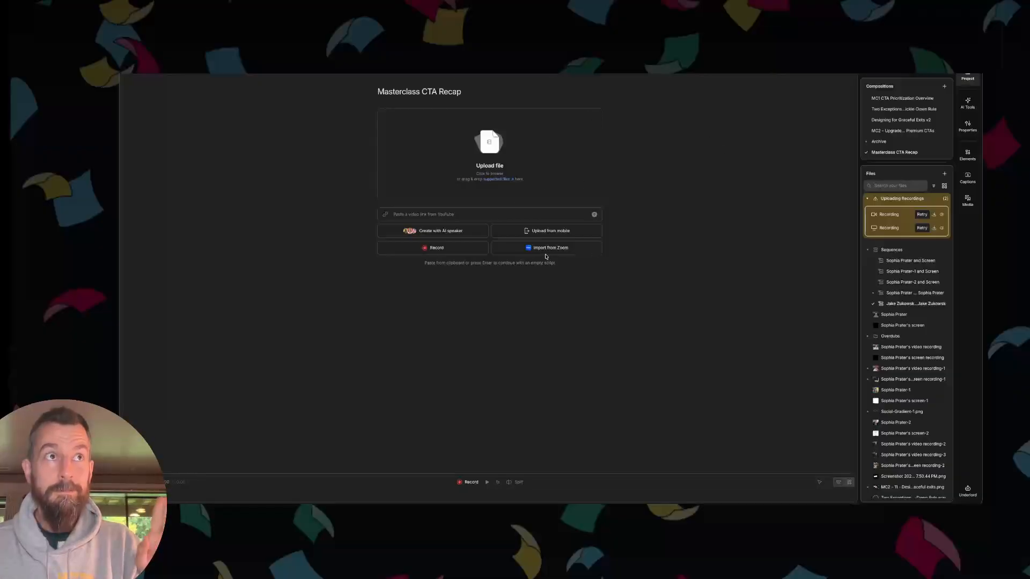
{"action": "scroll", "coordinate": [891, 457], "scroll_direction": "down", "scroll_amount": 5}
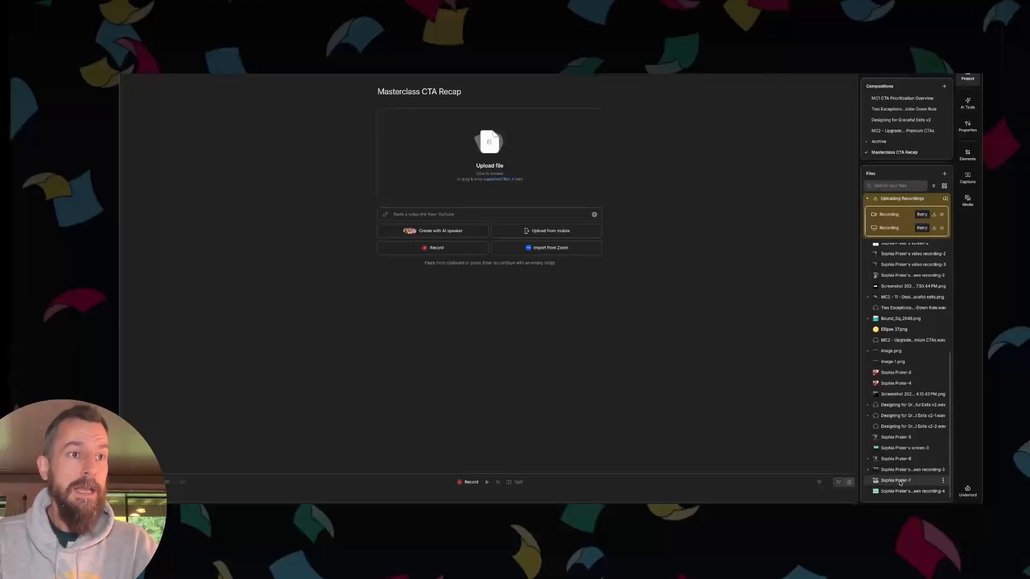
{"action": "left_click", "coordinate": [903, 482]}
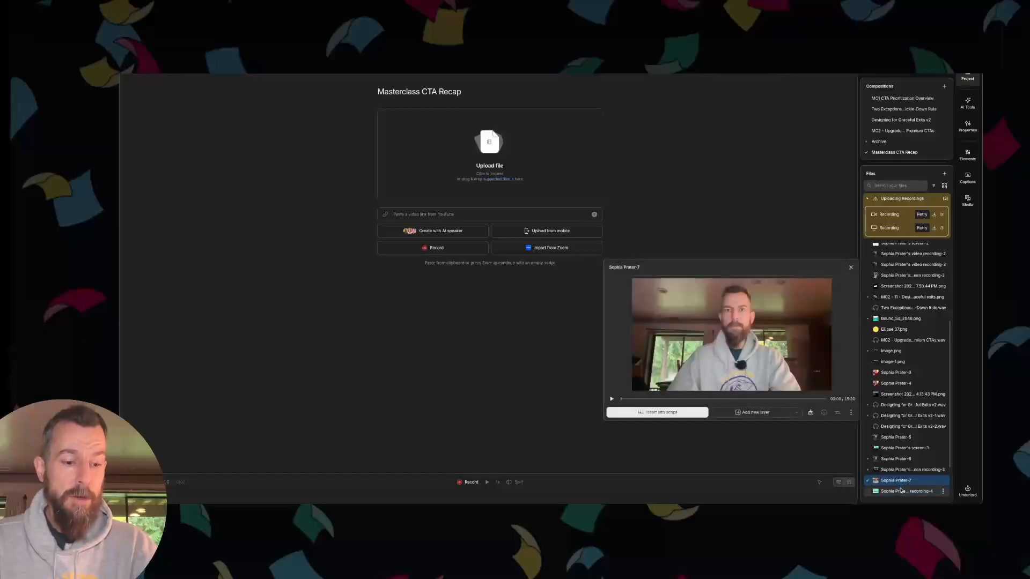
{"action": "left_click", "coordinate": [902, 490], "text": "shift"}
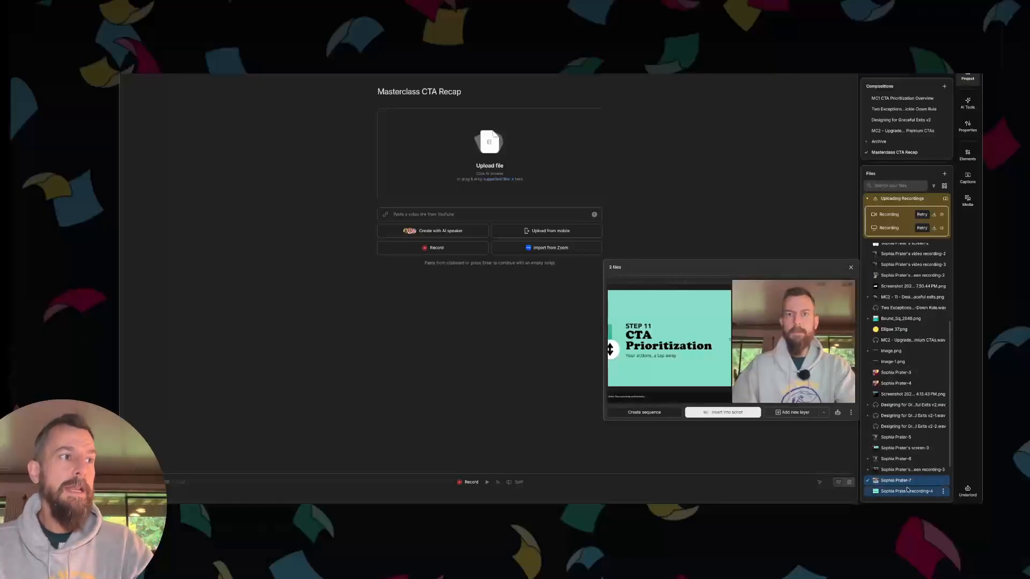
{"action": "left_click", "coordinate": [662, 413]}
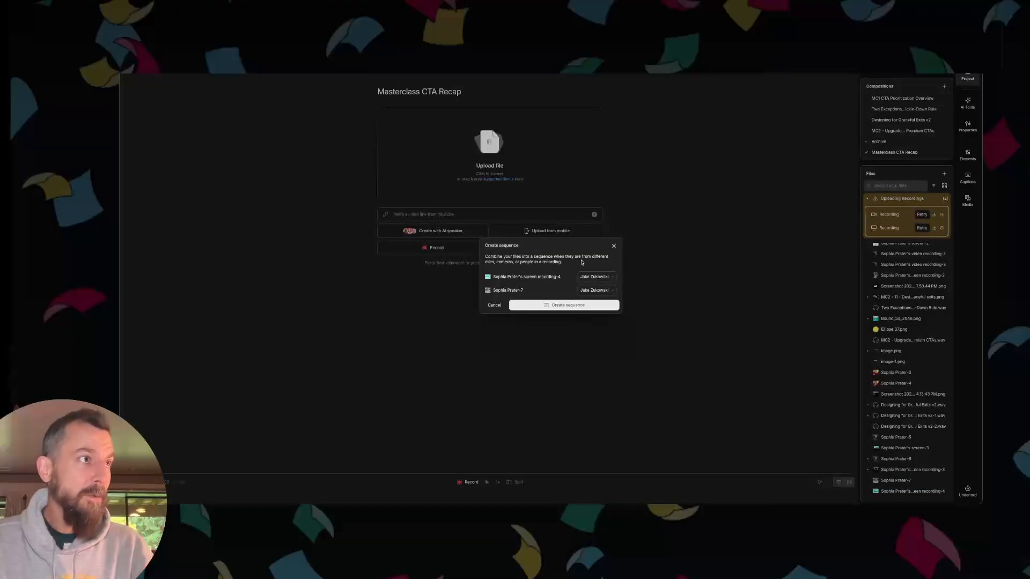
{"action": "left_click", "coordinate": [539, 305]}
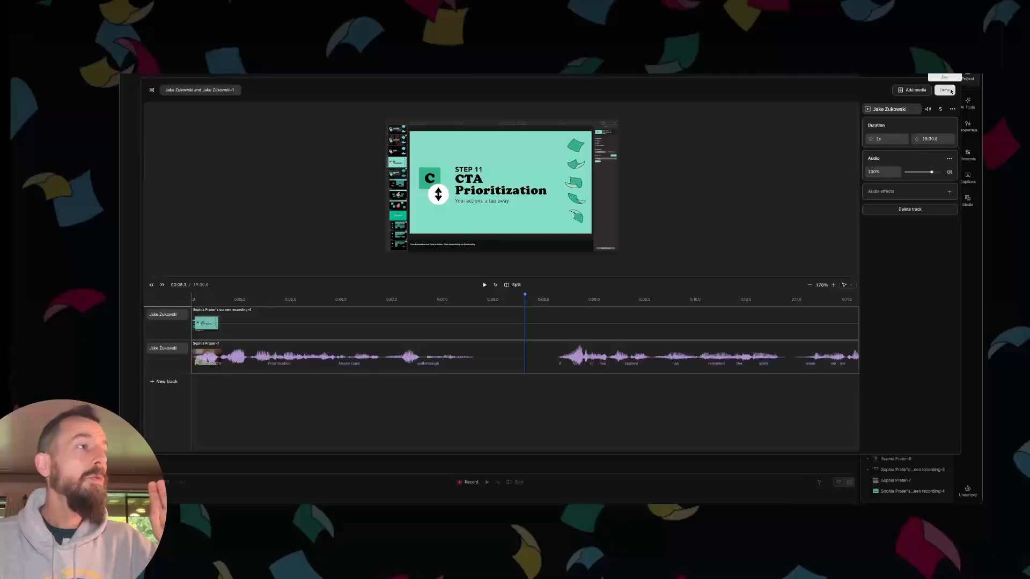
{"action": "left_click", "coordinate": [197, 90]}
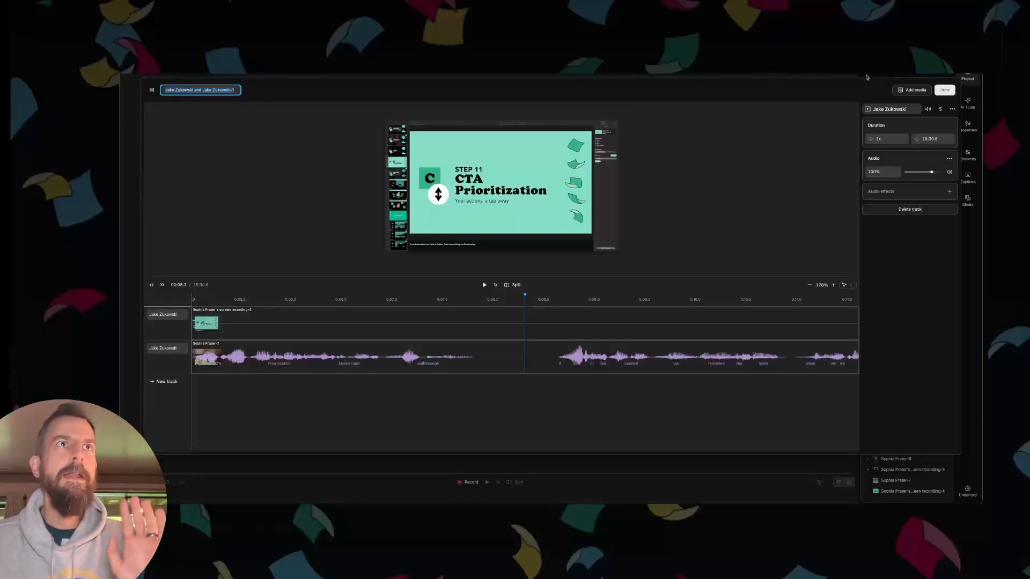
{"action": "left_click", "coordinate": [945, 91]}
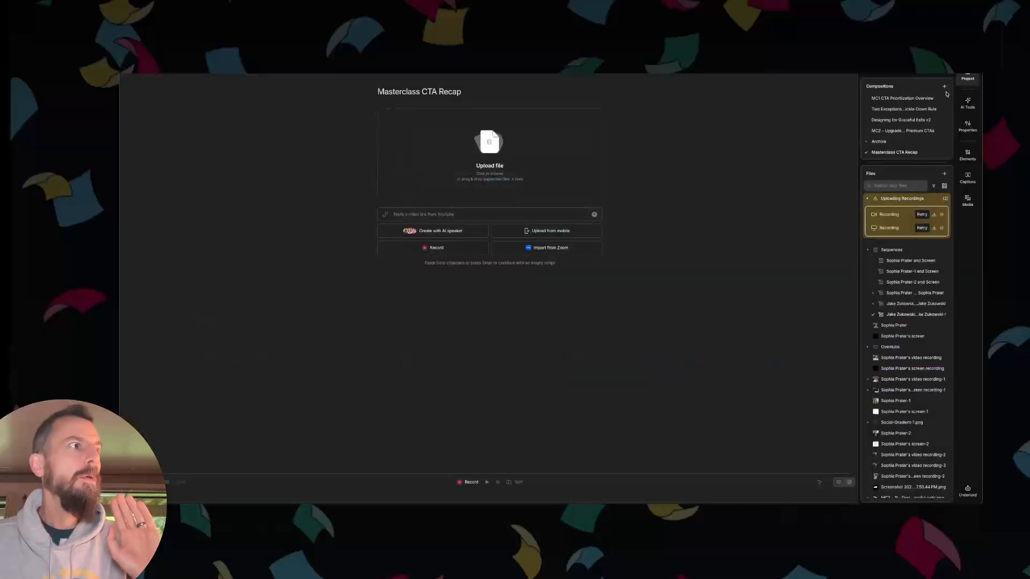
- Insert the newly created sequence into the empty Masterclass CTA Recap composition and play a short stretch near its start
{"action": "scroll", "coordinate": [892, 434], "scroll_direction": "down", "scroll_amount": 5}
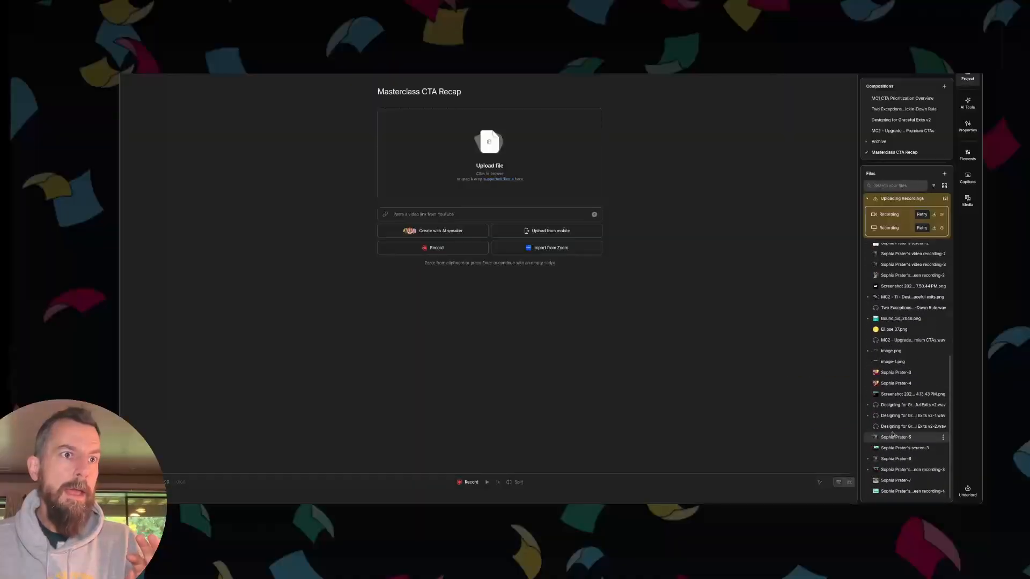
{"action": "scroll", "coordinate": [892, 434], "scroll_direction": "up", "scroll_amount": 5}
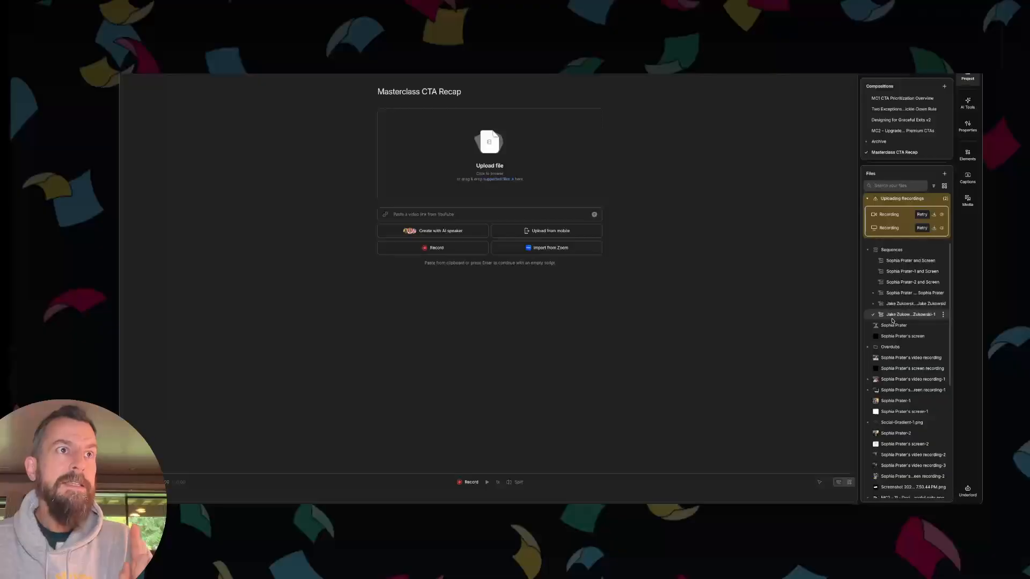
{"action": "left_click_drag", "start_coordinate": [892, 318], "coordinate": [723, 316]}
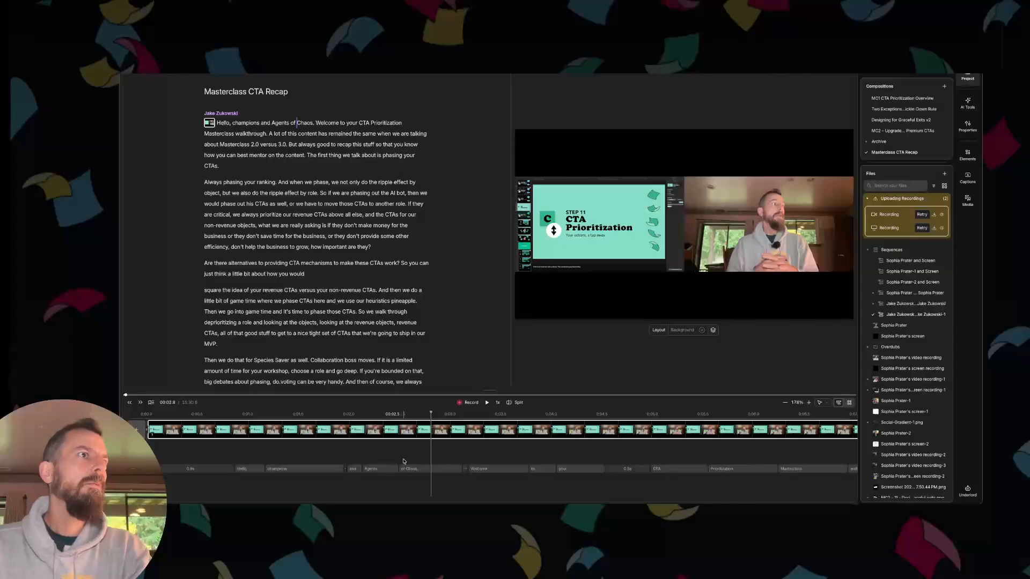
{"action": "left_click", "coordinate": [296, 414]}
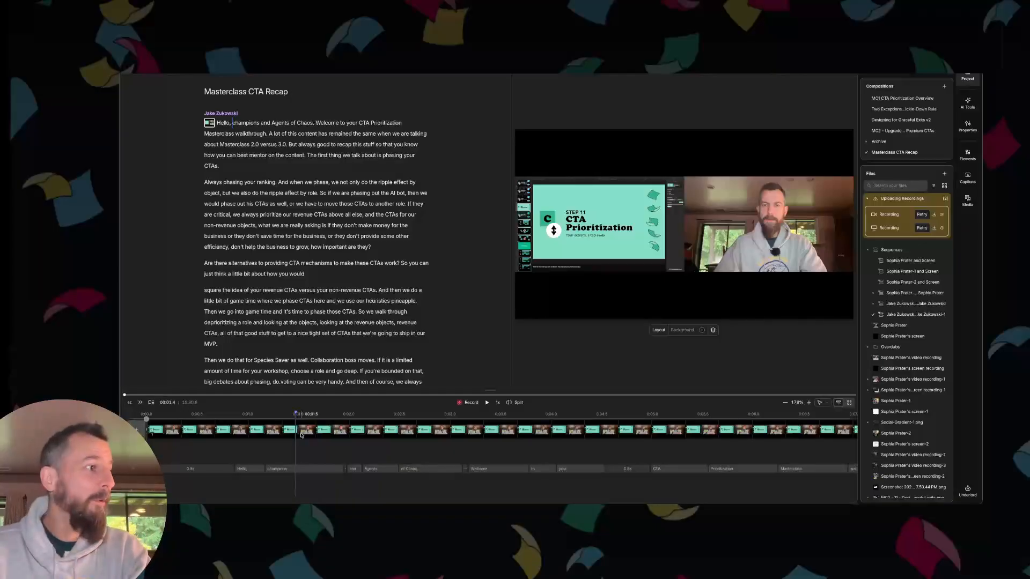
{"action": "key", "text": "space"}
{"action": "key", "text": "space"}
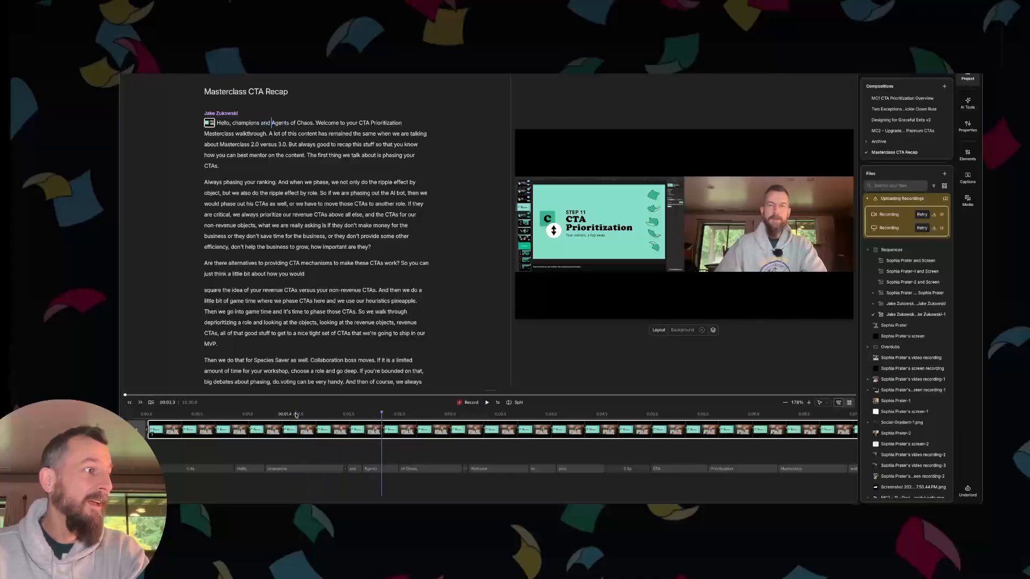
- Move the screen recording layer up so it sits in the upper-left corner of the video canvas
{"action": "left_click", "coordinate": [618, 239]}
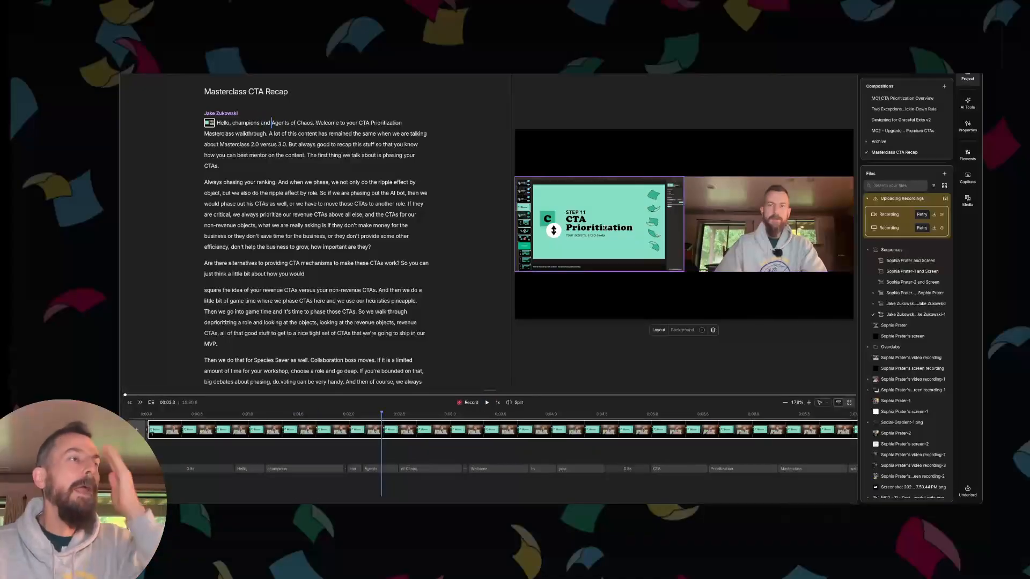
{"action": "left_click", "coordinate": [607, 221]}
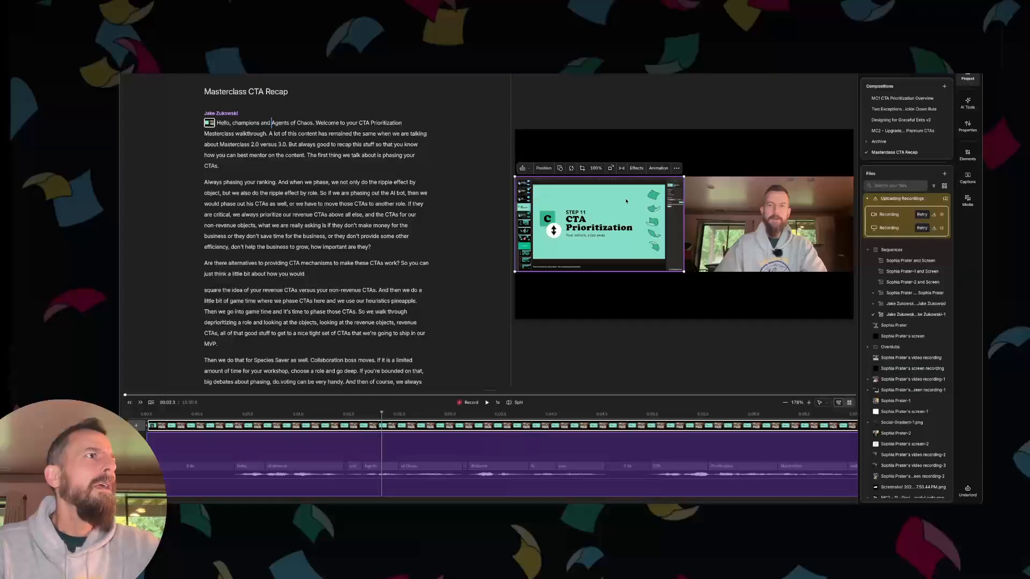
{"action": "left_click_drag", "start_coordinate": [625, 208], "coordinate": [623, 160]}
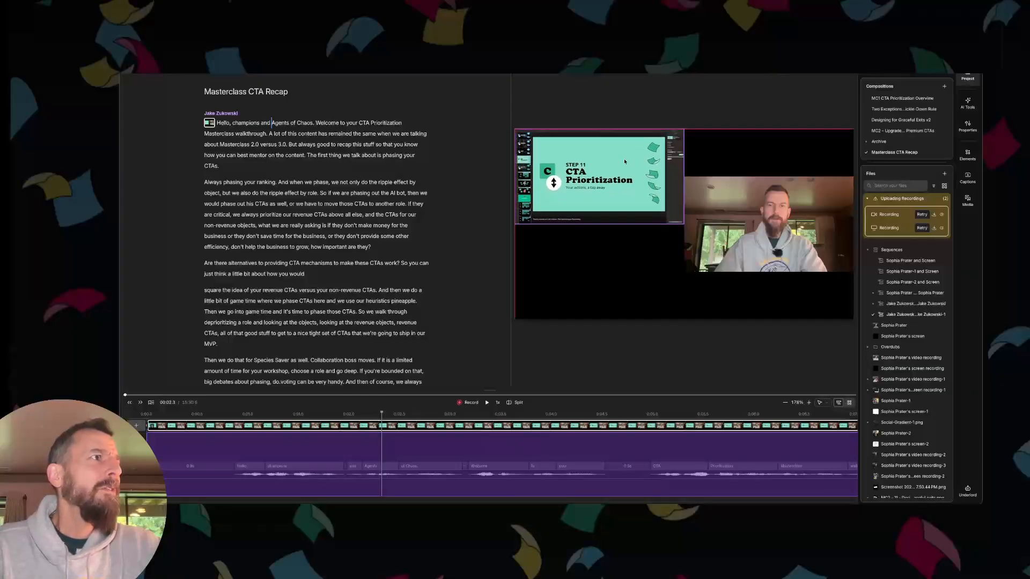
- Bring the webcam layer to the front and enlarge the screen recording layer to fill the whole canvas
{"action": "left_click", "coordinate": [729, 228]}
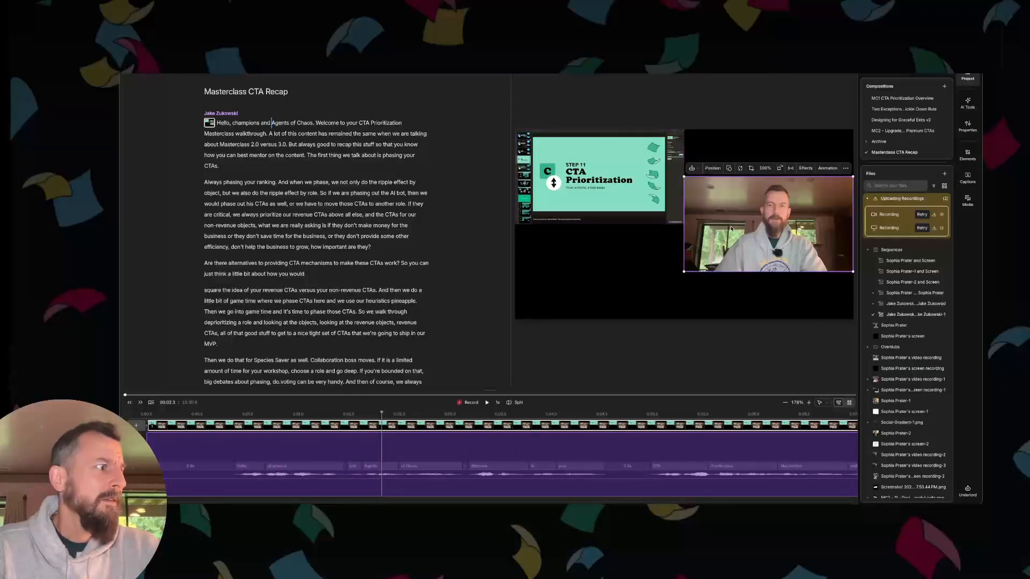
{"action": "right_click", "coordinate": [731, 228]}
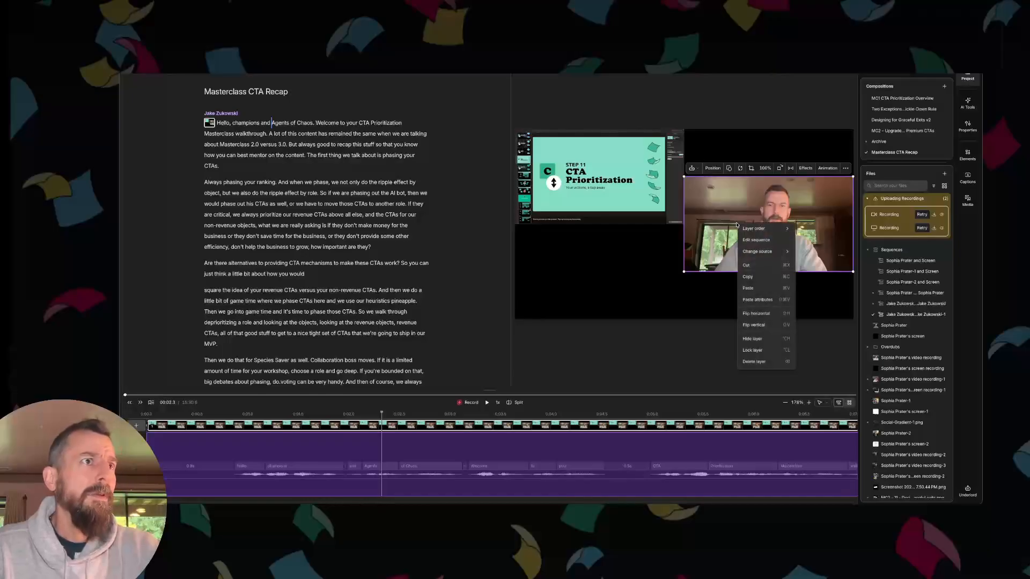
{"action": "mouse_move", "coordinate": [753, 233]}
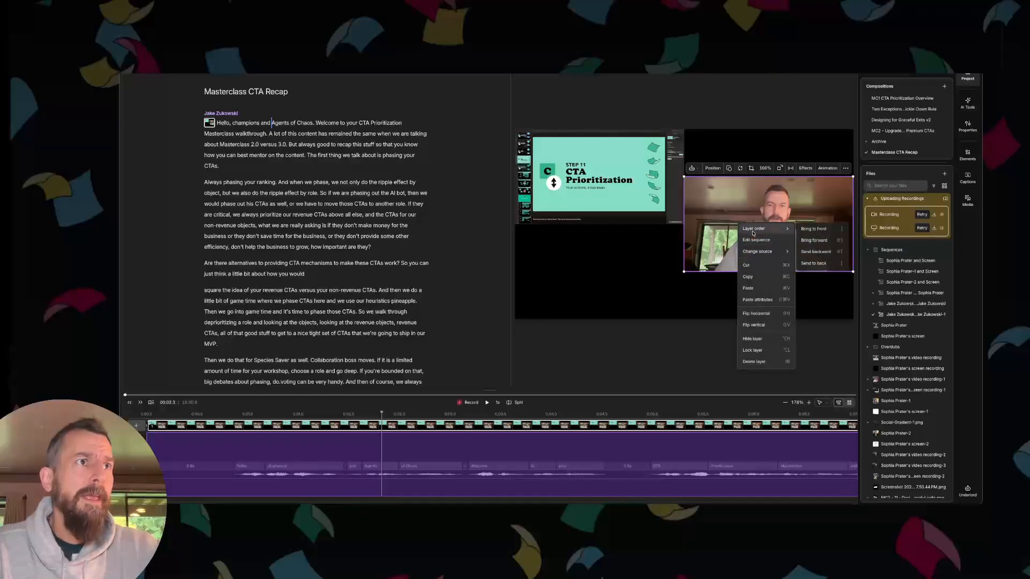
{"action": "left_click", "coordinate": [812, 232]}
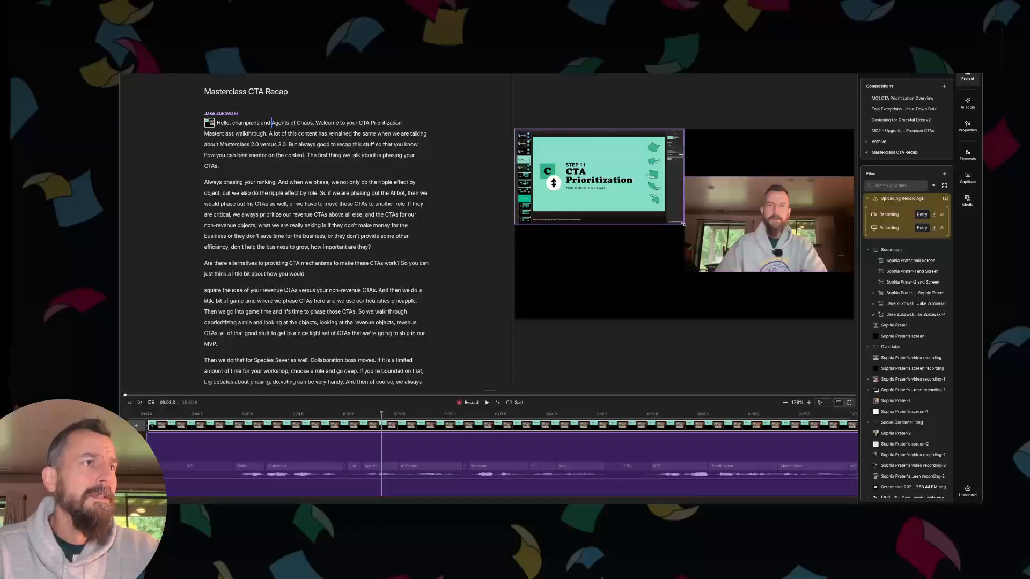
{"action": "left_click_drag", "start_coordinate": [682, 223], "coordinate": [851, 316]}
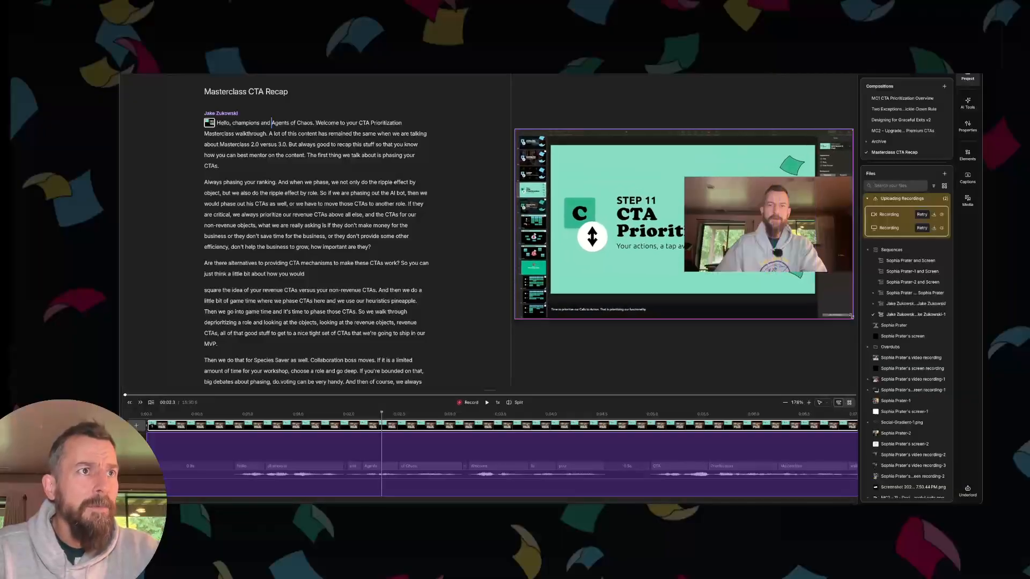
- Set the webcam layer's position to X 360 and Y 1800
{"action": "left_click", "coordinate": [818, 208]}
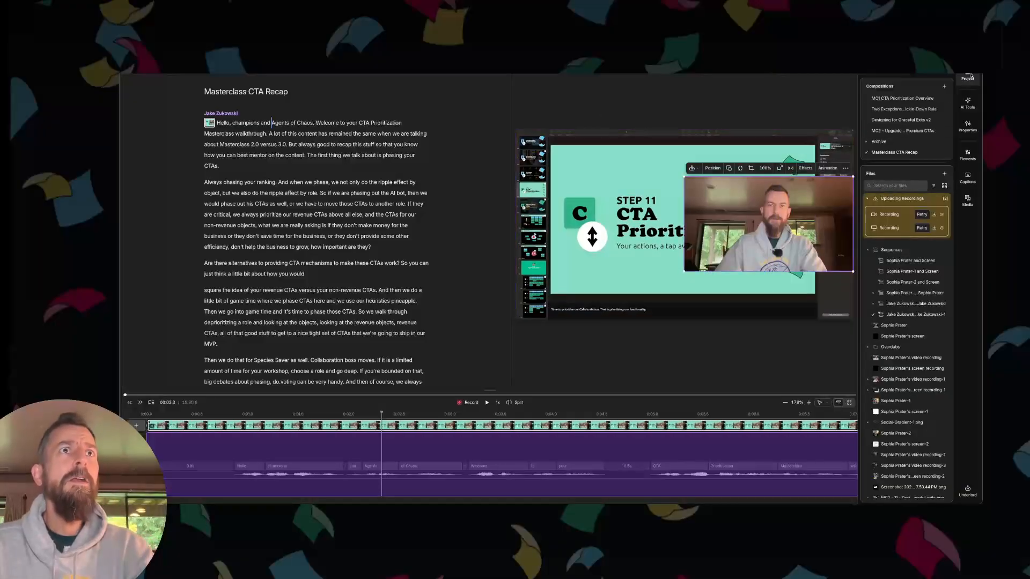
{"action": "left_click", "coordinate": [967, 126]}
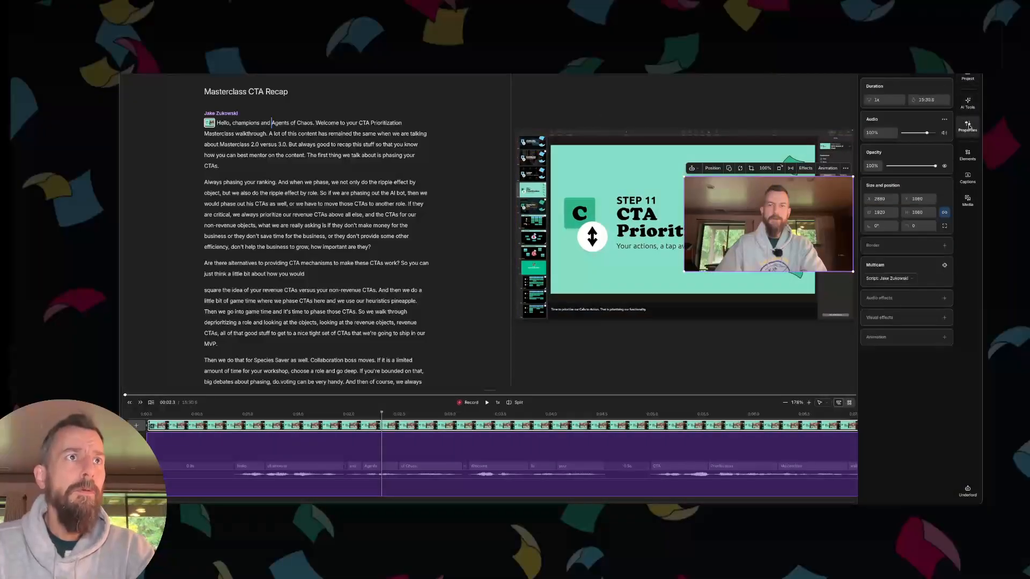
{"action": "left_click", "coordinate": [882, 200]}
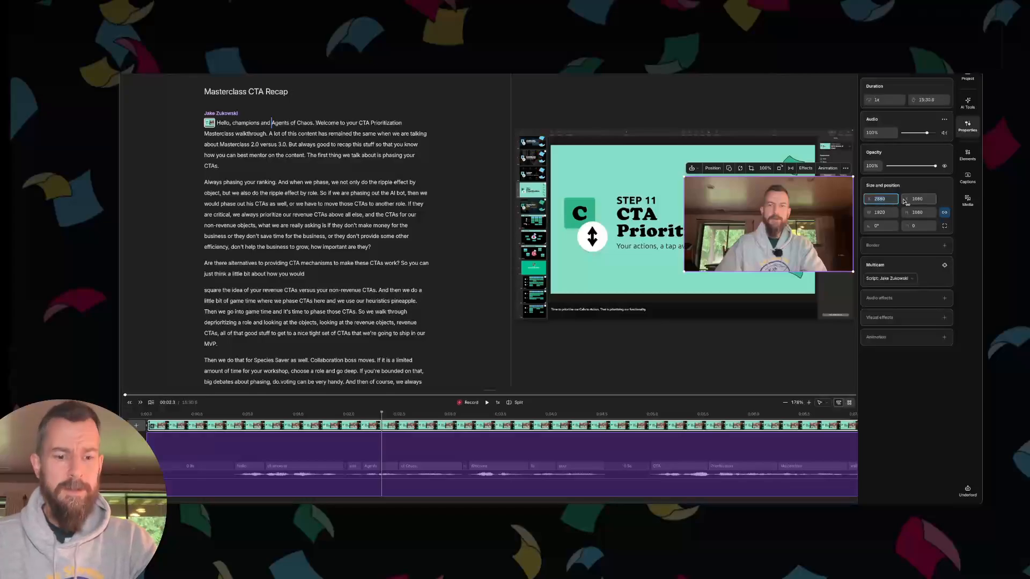
{"action": "type", "text": "360"}
{"action": "key", "text": "Tab"}
{"action": "type", "text": "180"}
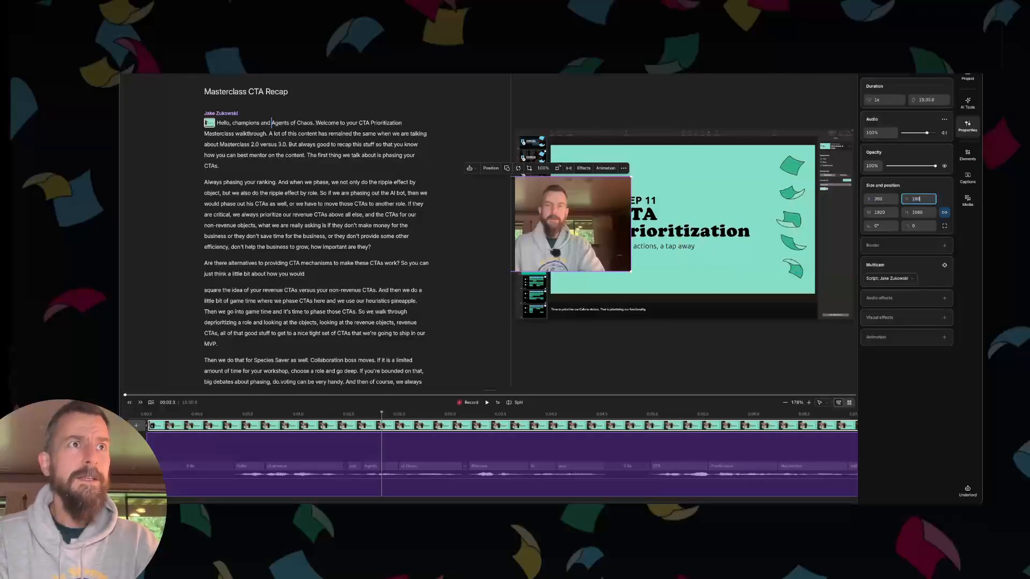
{"action": "key", "text": "Return"}
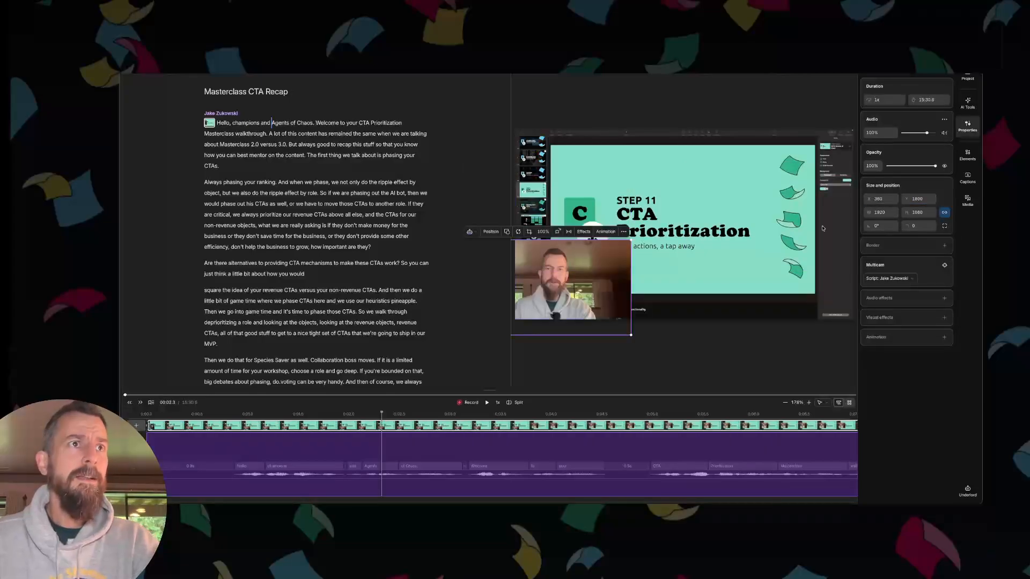
- Change the webcam layer's shape to a circle and set its width to 500
{"action": "left_click", "coordinate": [506, 231]}
{"action": "left_click", "coordinate": [506, 245]}
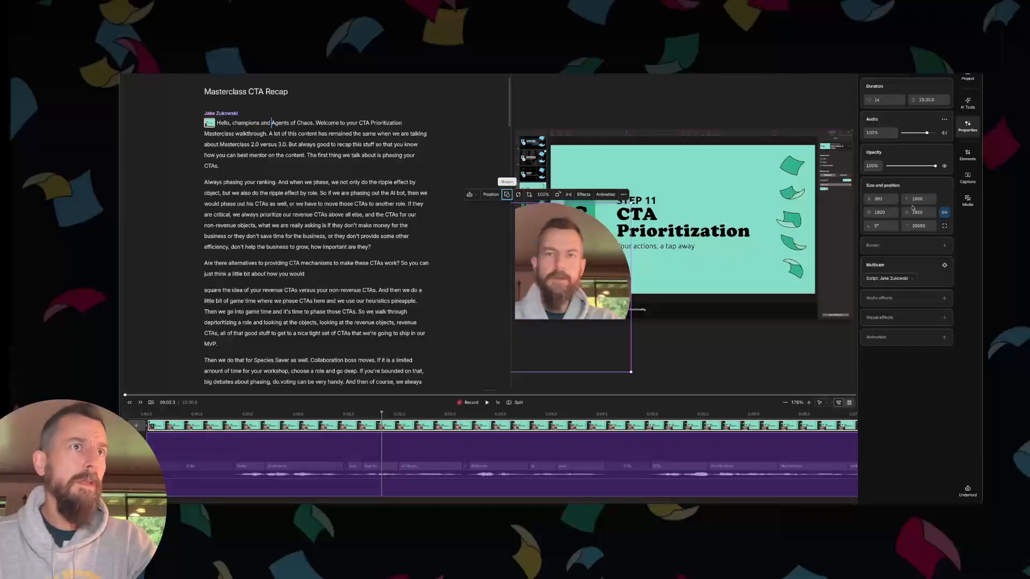
{"action": "left_click", "coordinate": [882, 213]}
{"action": "type", "text": "500"}
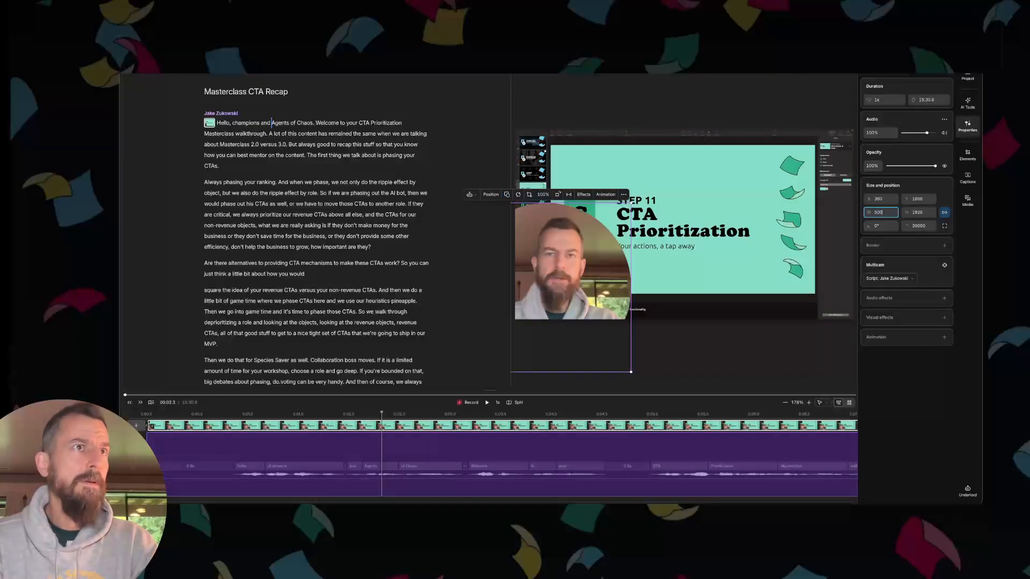
{"action": "key", "text": "Return"}
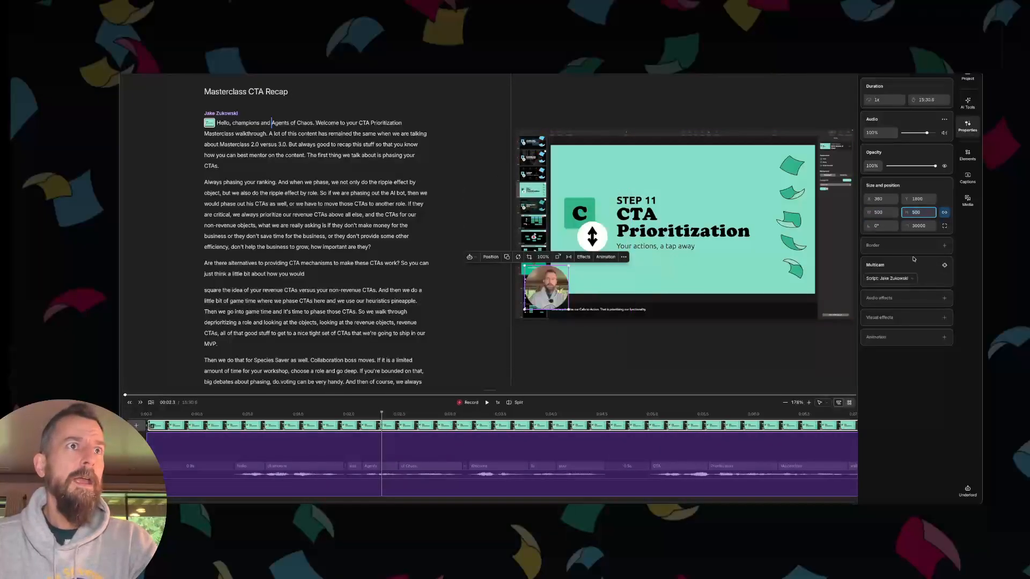
- Add a yellow border around the circular webcam layer
{"action": "left_click", "coordinate": [945, 246]}
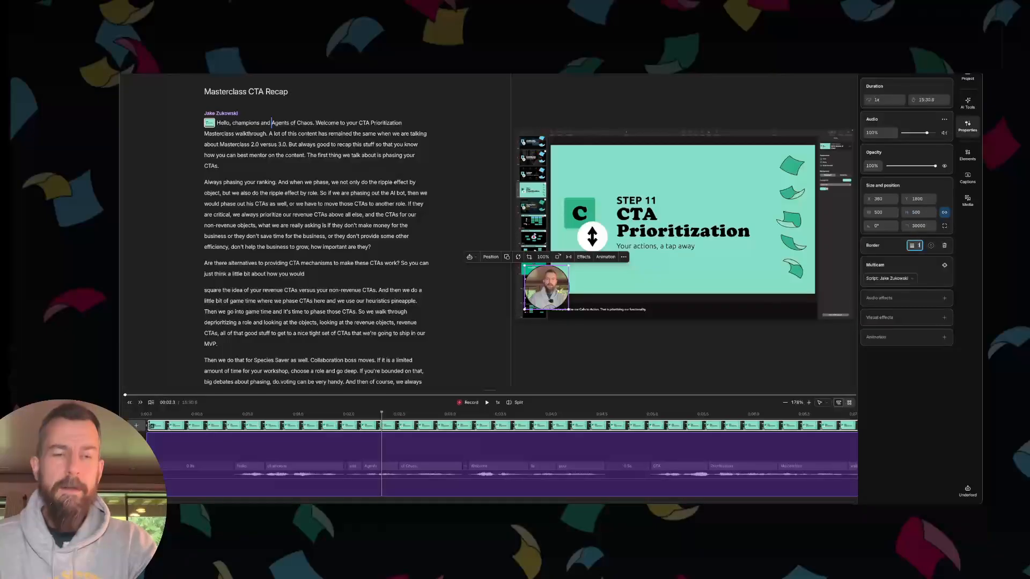
{"action": "left_click", "coordinate": [931, 245]}
{"action": "left_click", "coordinate": [930, 261]}
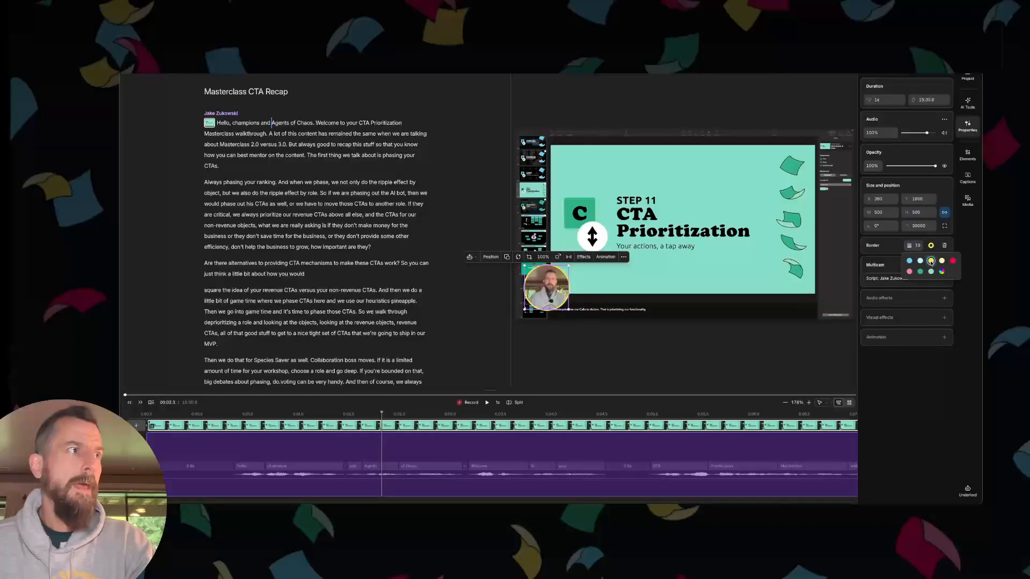
{"action": "left_click", "coordinate": [382, 450]}
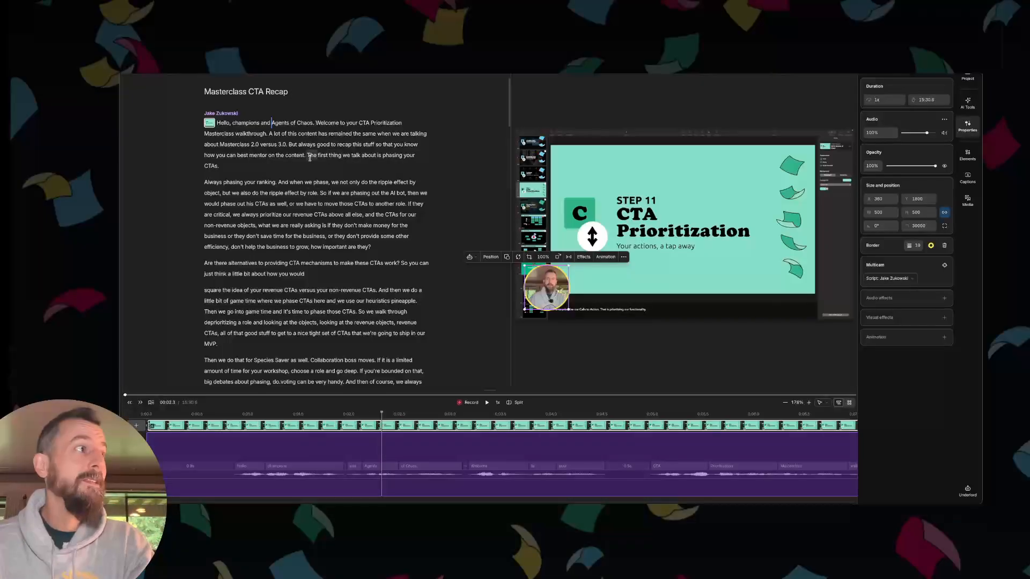
- Play the composition from "always good to recap this stuff" in the script to check the layout through the slide change
{"action": "left_click", "coordinate": [271, 133]}
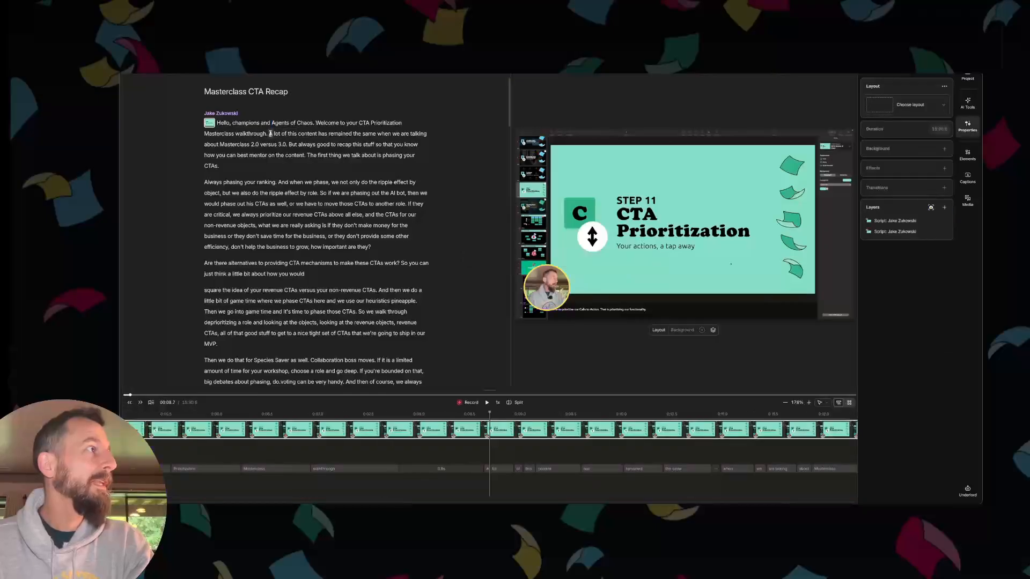
{"action": "left_click", "coordinate": [298, 144]}
{"action": "key", "text": "space"}
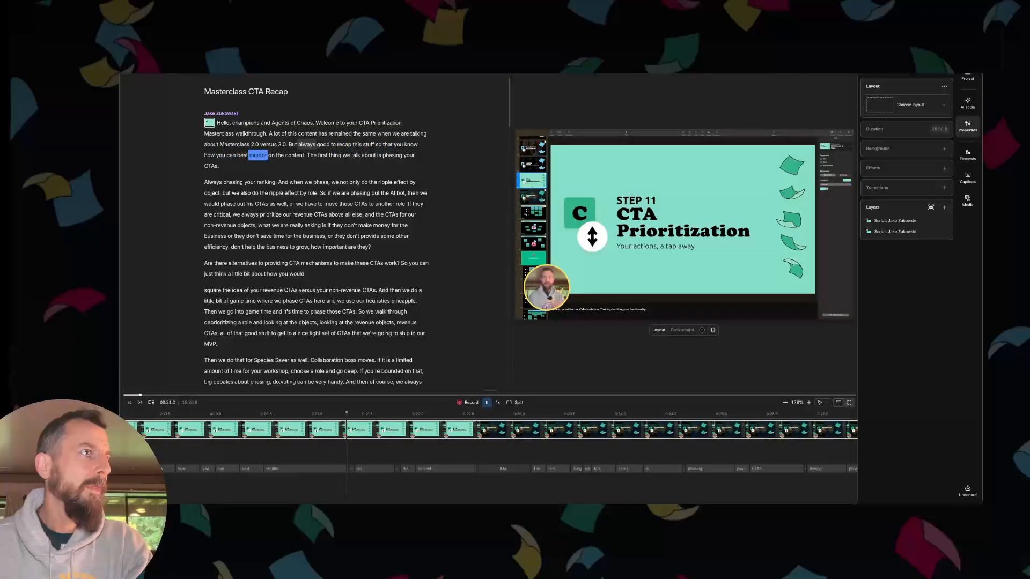
{"action": "key", "text": "space"}
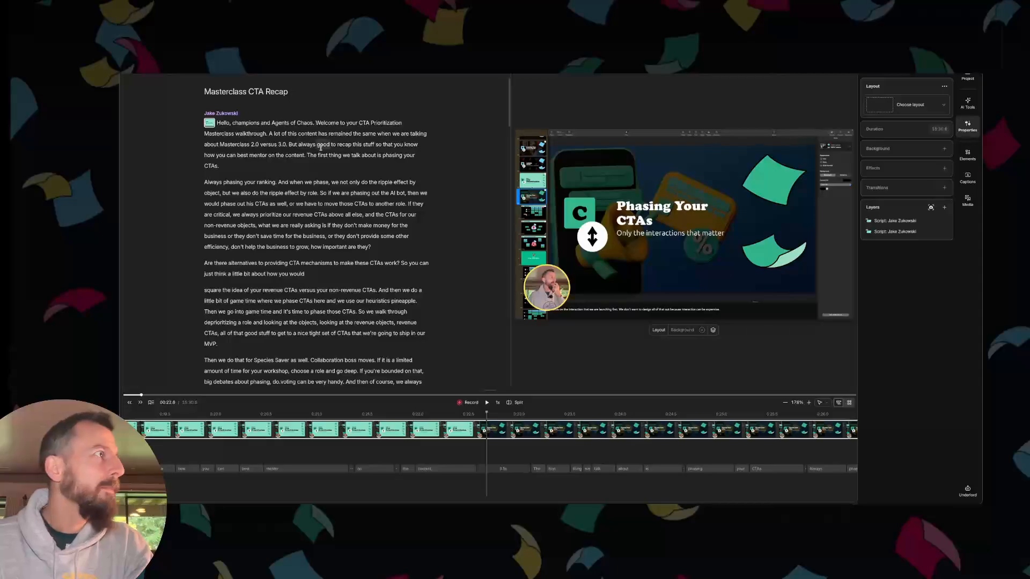
- Replay the composition from just before "content" in the first script paragraph to check the slide change
{"action": "left_click", "coordinate": [285, 155]}
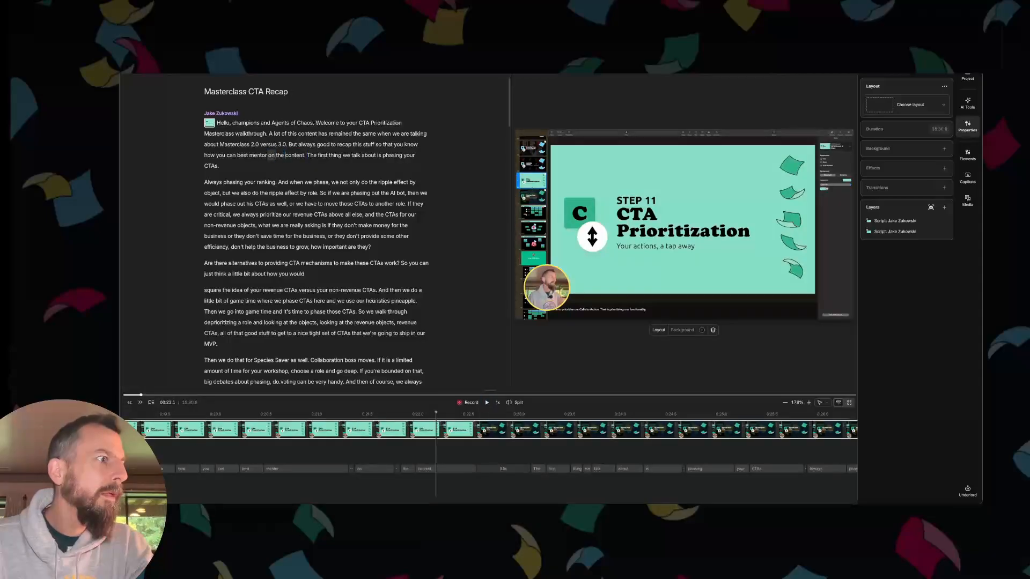
{"action": "key", "text": "space"}
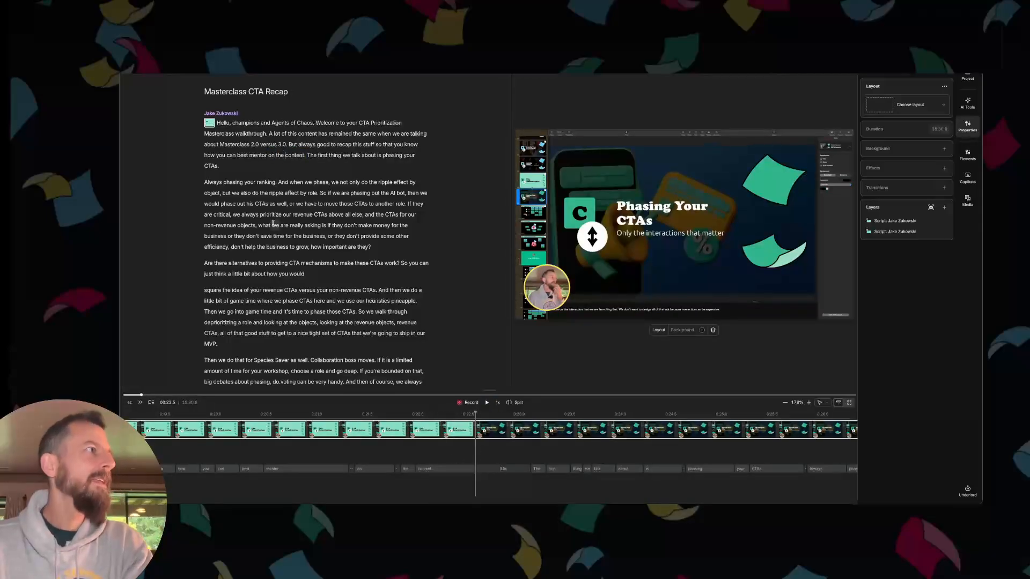
- Delete the script sentence from "A lot of this content" through "Masterclass 2.0 versus 3.0" and play back the edit through the slide change
{"action": "left_click", "coordinate": [286, 144]}
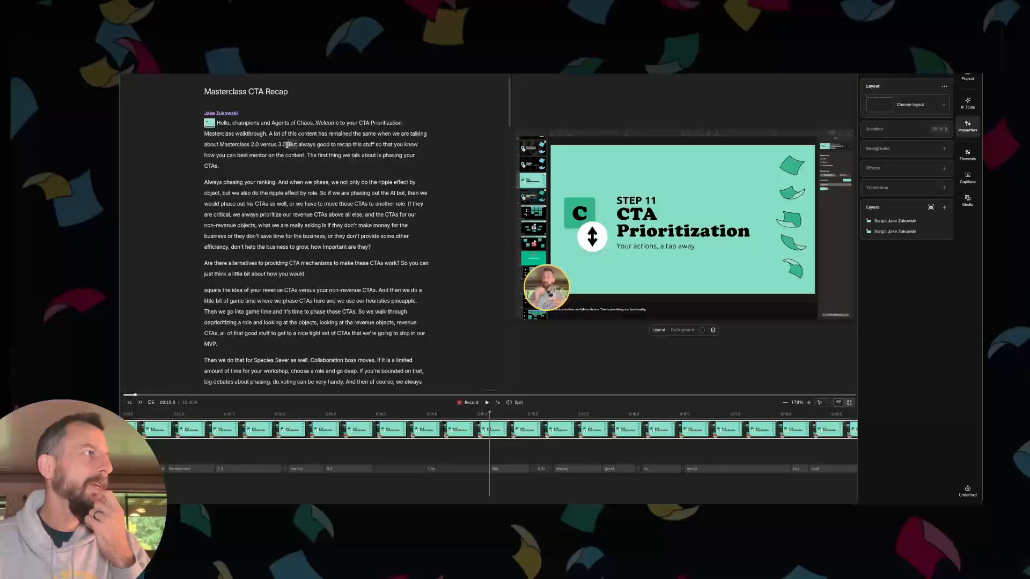
{"action": "left_click_drag", "start_coordinate": [288, 144], "coordinate": [268, 133]}
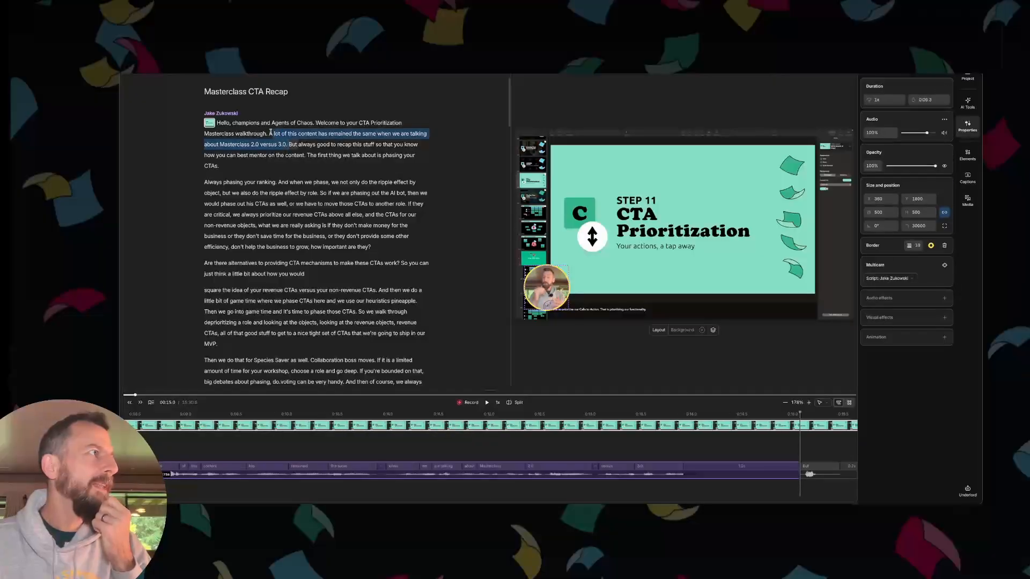
{"action": "key", "text": "BackSpace"}
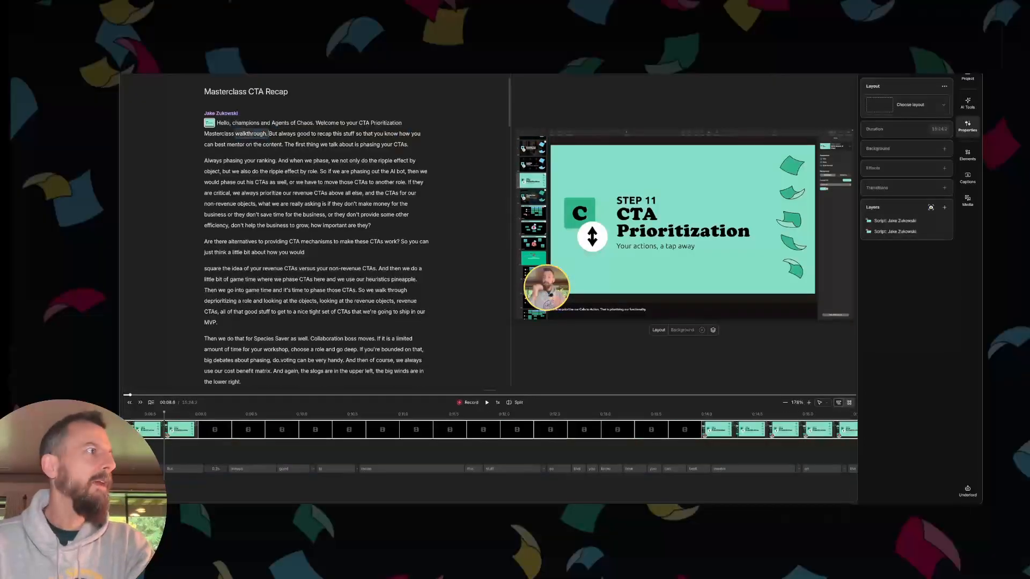
{"action": "key", "text": "space"}
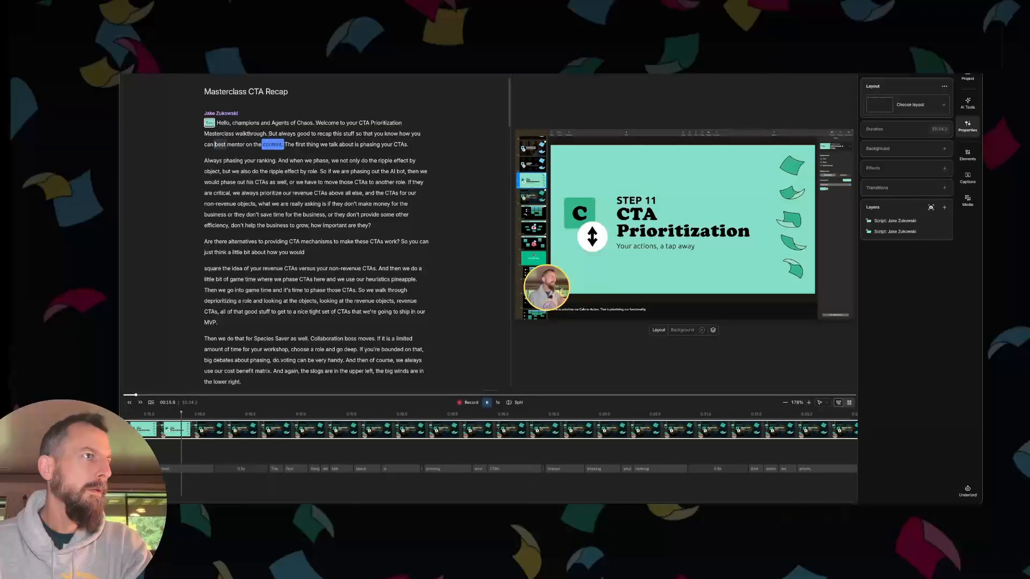
{"action": "key", "text": "space"}
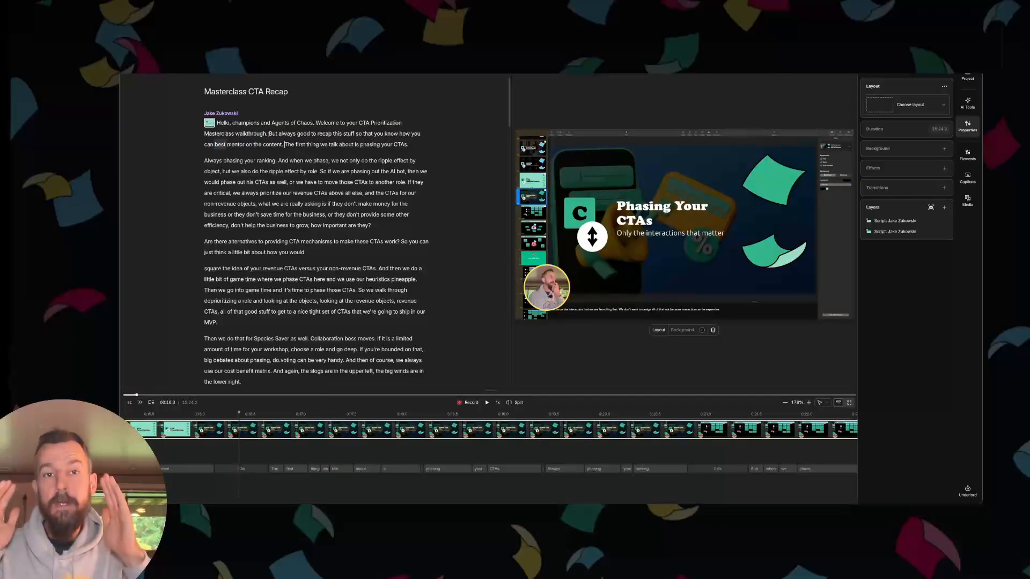